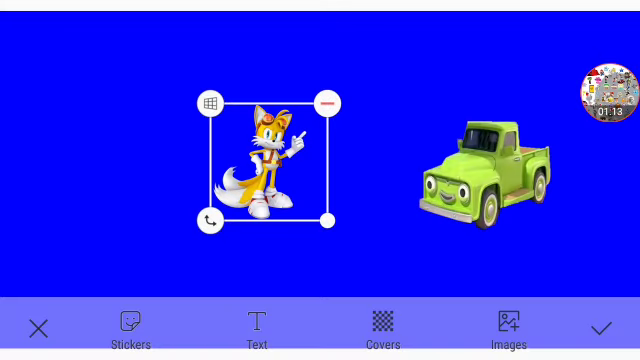
- Drive the green truck across Tails and off the left edge of the blue scene
left_click(485, 175)
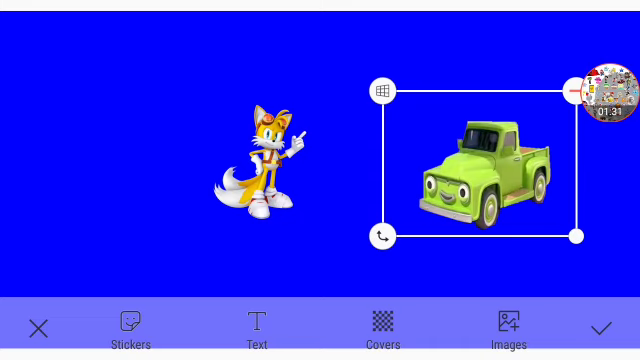
left_click(262, 162)
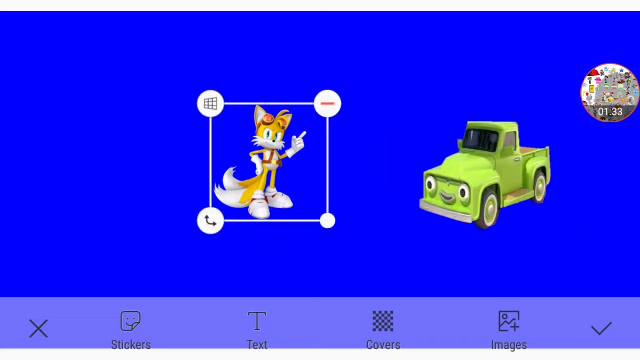
left_click(485, 175)
mouse_move(485, 175)
left_mouse_down()
mouse_move(290, 190)
mouse_move(20, 240)
left_mouse_up()
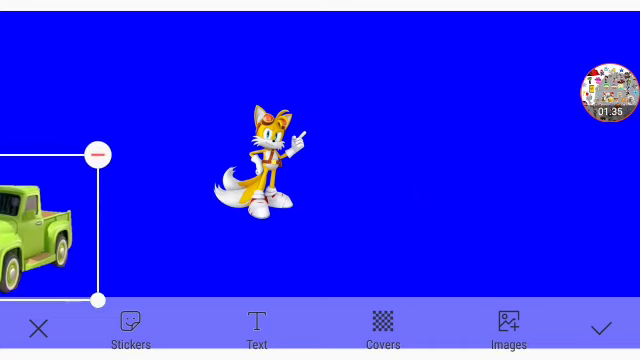
left_click(609, 93)
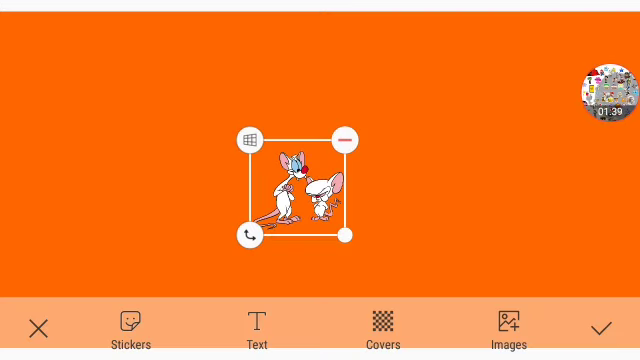
- Enlarge the Pinky and the Brain sticker slightly in the middle of the orange background
left_click_drag(345, 235, 349, 239)
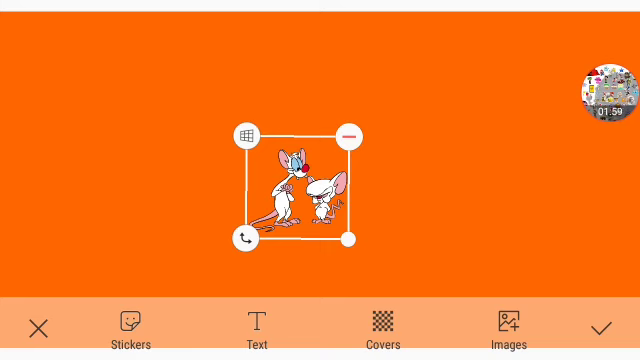
left_click(609, 92)
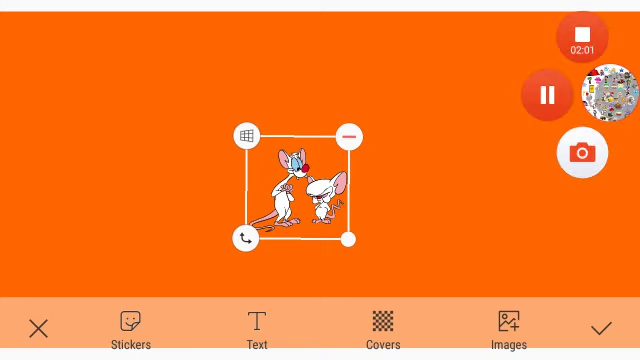
- Position Tails in the orange scene and tilt it clockwise
left_click_drag(90, 130, 185, 145)
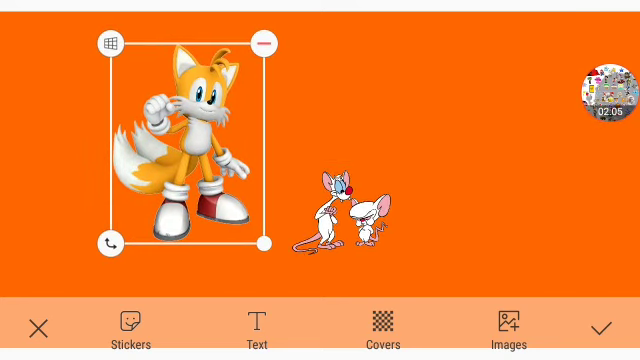
left_click_drag(263, 243, 250, 260)
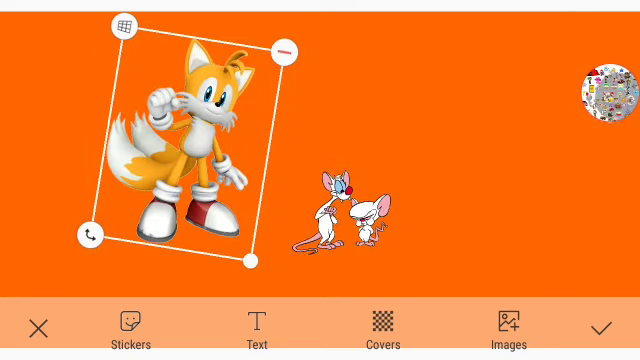
left_click(609, 92)
left_click(609, 92)
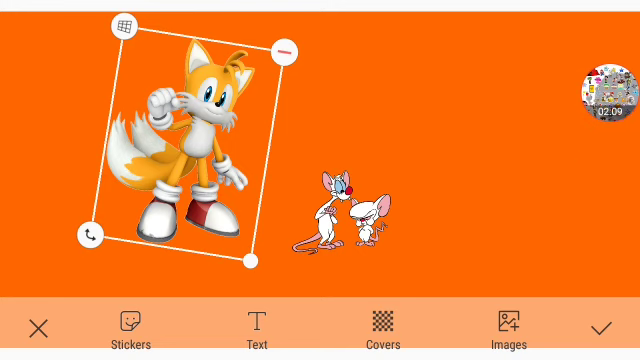
left_click_drag(190, 150, 200, 155)
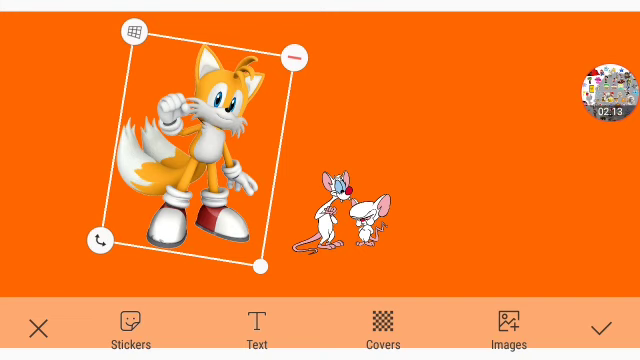
- Straighten and enlarge Tails, then move it past the mice off the lower right
left_click(345, 212)
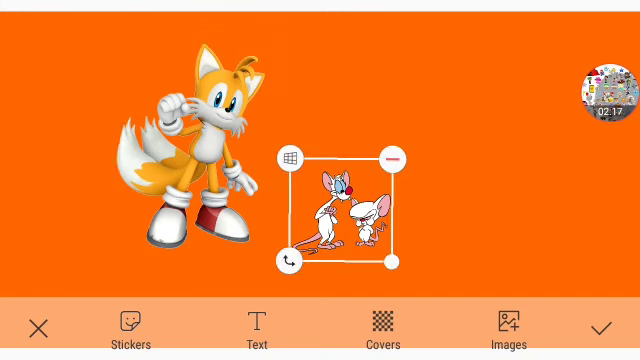
left_click(200, 140)
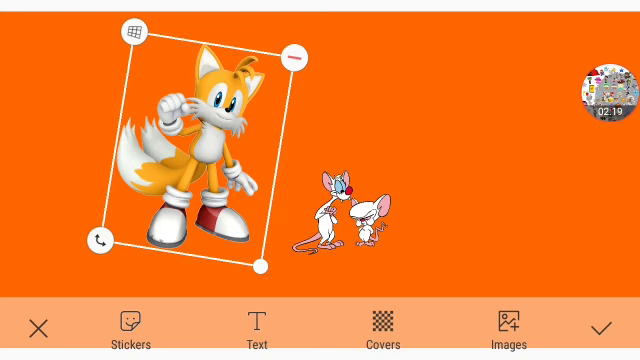
left_click_drag(261, 265, 285, 268)
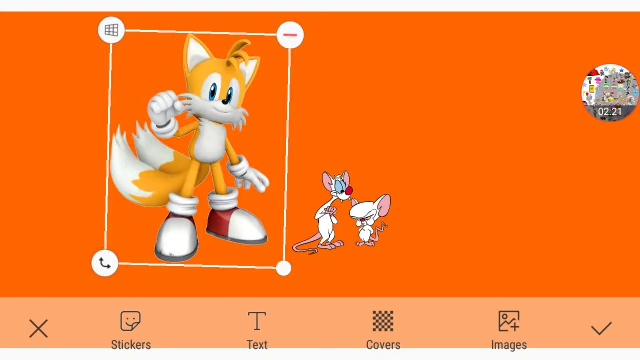
mouse_move(200, 140)
left_mouse_down()
mouse_move(310, 160)
mouse_move(490, 250)
left_mouse_up()
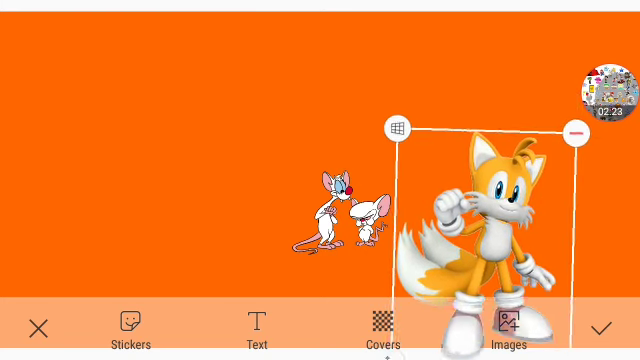
left_click(583, 139)
left_click(340, 215)
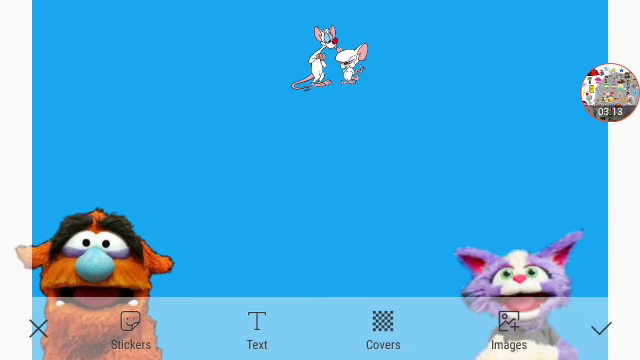
- Select the purple cat puppet sticker in the light-blue scene
left_click(520, 265)
- Move Pinky and the Brain to the top right and remove it from the blue scene
left_click(330, 60)
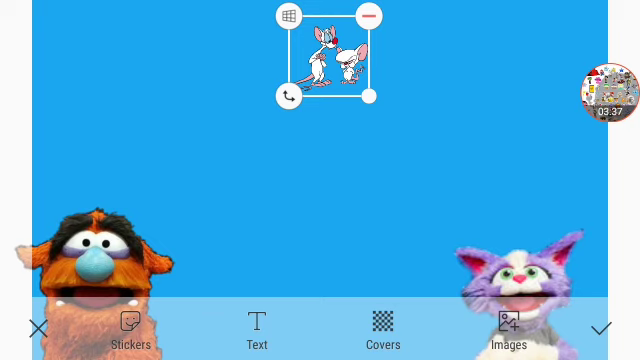
left_click(164, 28)
left_click_drag(330, 60, 508, 67)
left_click(547, 27)
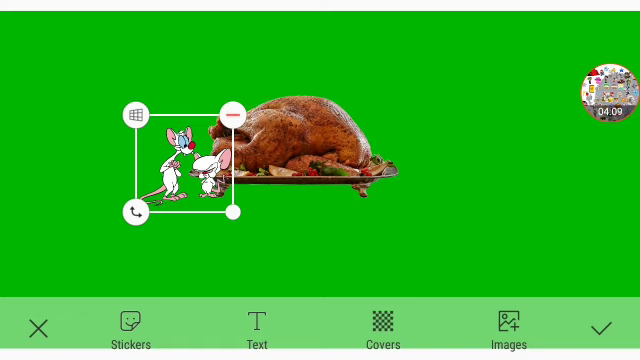
- Move Pinky and the Brain off the left edge of the turkey scene
left_click_drag(185, 165, 5, 160)
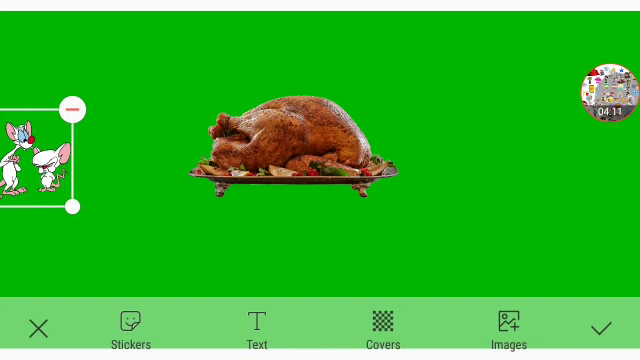
left_click(610, 93)
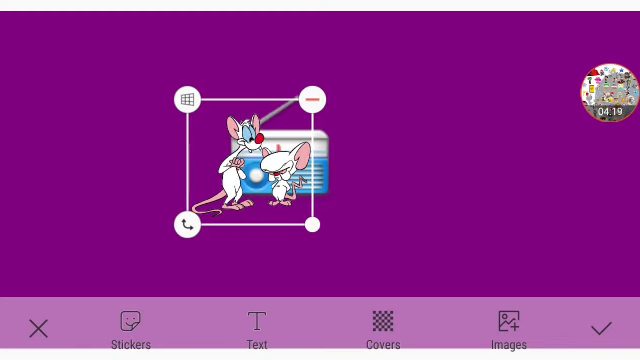
left_click(610, 93)
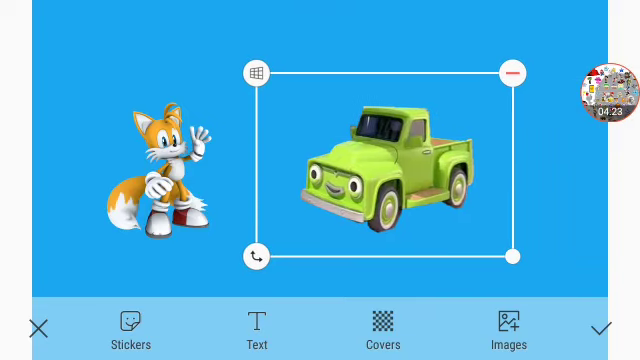
- Nudge Tails slightly right and down beside the green truck
left_click(160, 172)
left_click_drag(160, 172, 163, 172)
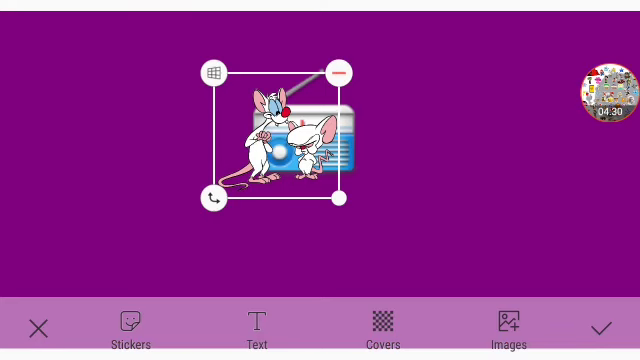
left_click_drag(275, 135, 287, 141)
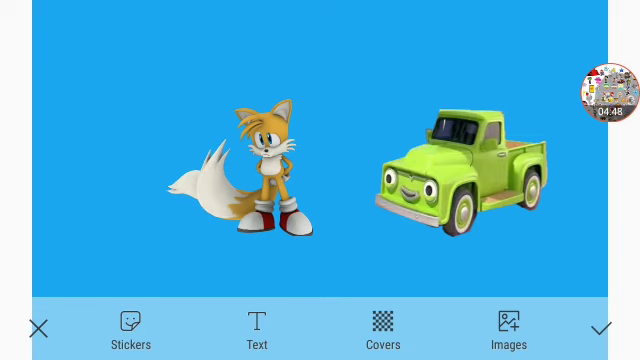
left_click(260, 170)
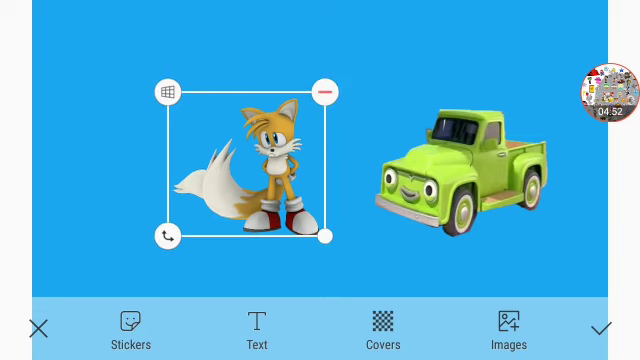
left_click(460, 175)
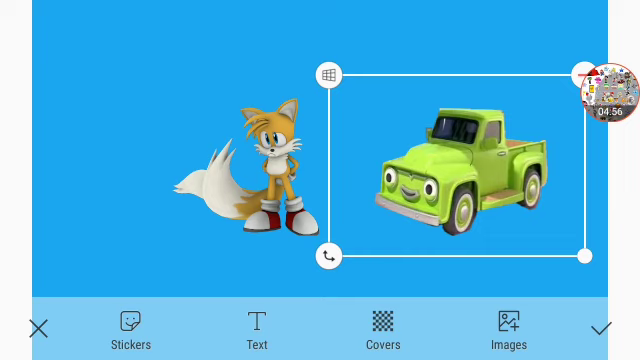
- Slide Tails and then the green truck off the left edge
left_click(250, 170)
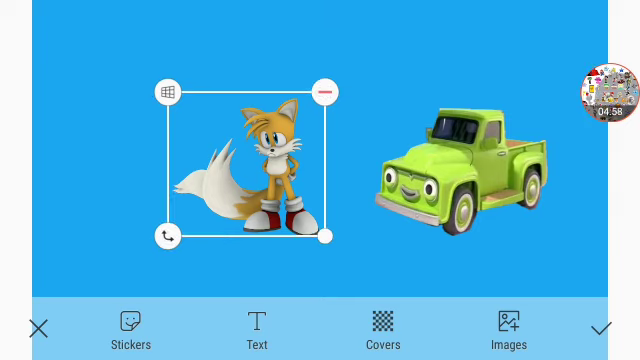
left_click_drag(250, 165, 20, 175)
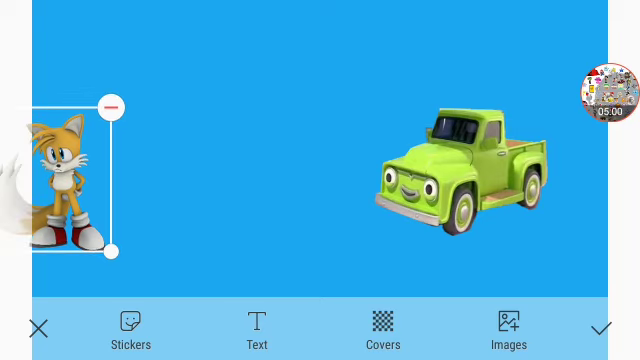
left_click(460, 175)
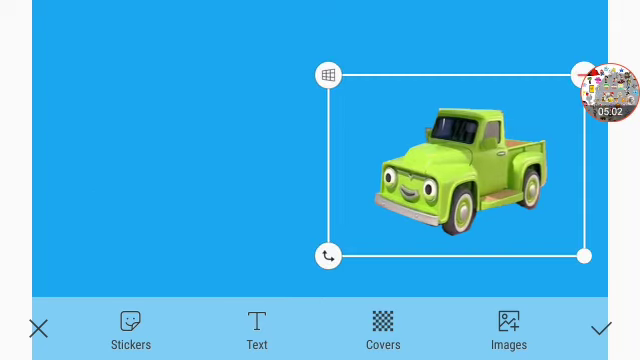
mouse_move(460, 175)
left_mouse_down()
mouse_move(285, 195)
mouse_move(10, 200)
left_mouse_up()
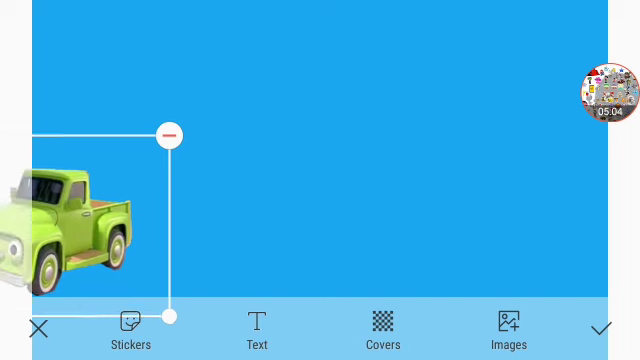
left_click(610, 93)
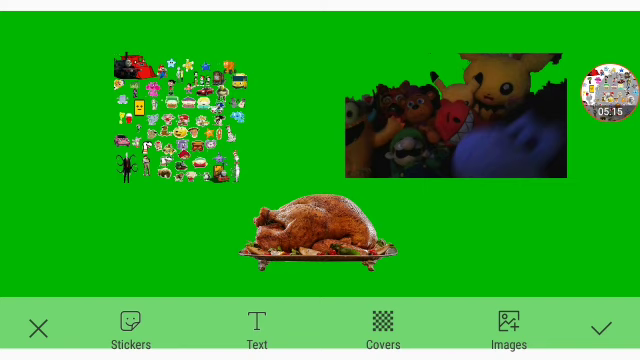
- Nudge the sticker collage slightly to the right
left_click(455, 115)
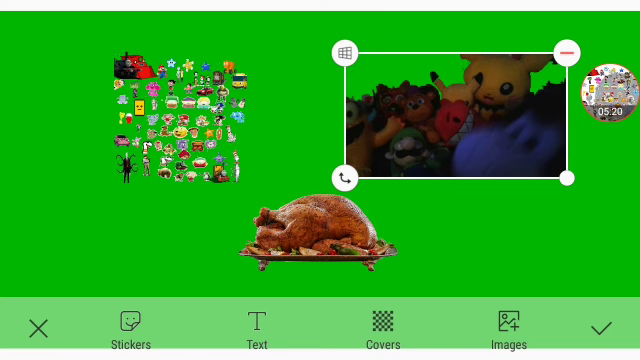
left_click(180, 118)
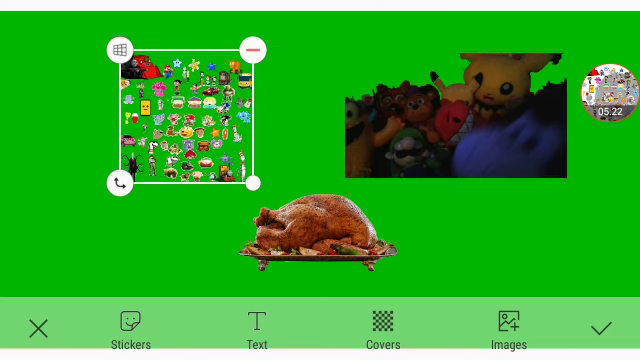
left_click_drag(180, 116, 190, 113)
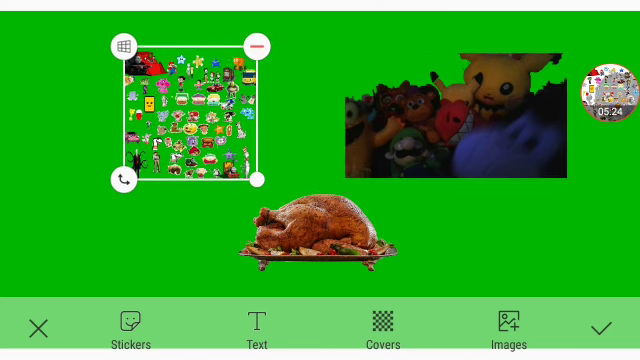
left_click(95, 60)
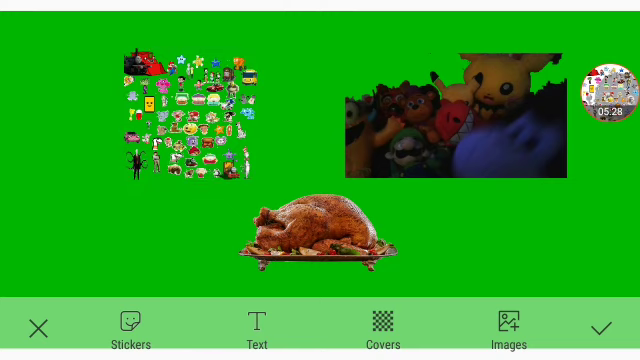
- Try the collage near the turkey, then return it to the upper left
left_click_drag(190, 115, 228, 138)
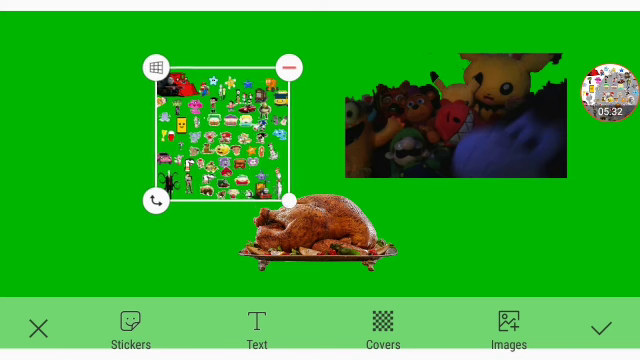
left_click_drag(228, 138, 200, 125)
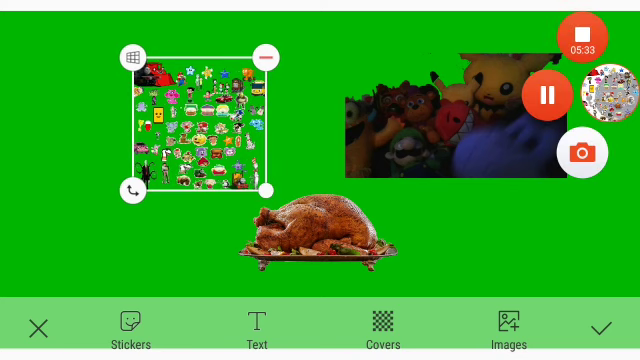
left_click(310, 230)
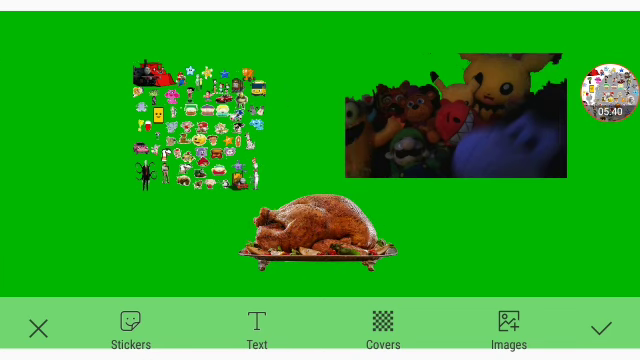
left_click(318, 235)
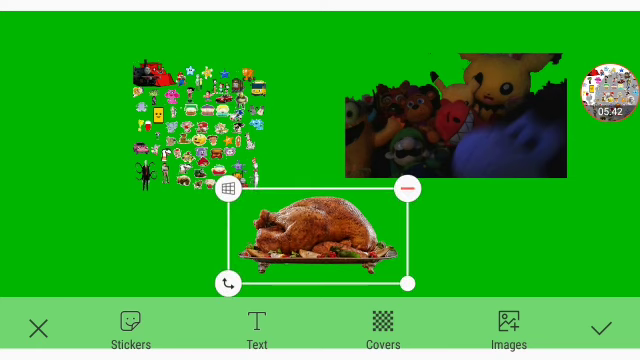
left_click(480, 240)
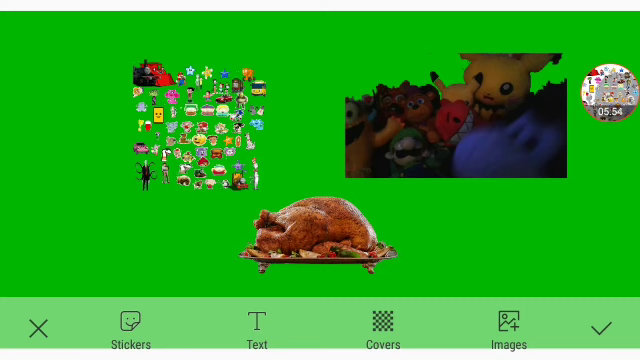
left_click(609, 93)
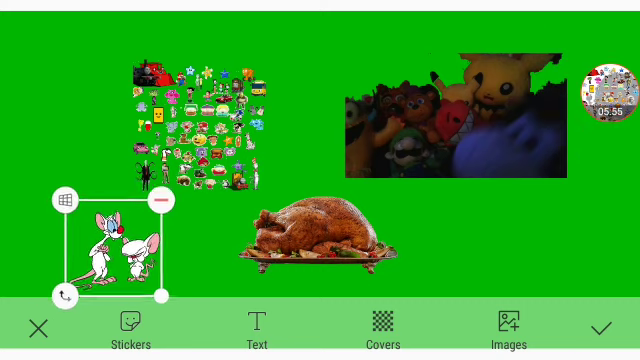
- Move Pinky and the Brain beside the turkey, then shift it slightly up and left
mouse_move(110, 246)
left_mouse_down()
mouse_move(503, 248)
mouse_move(460, 248)
left_mouse_up()
left_click(560, 240)
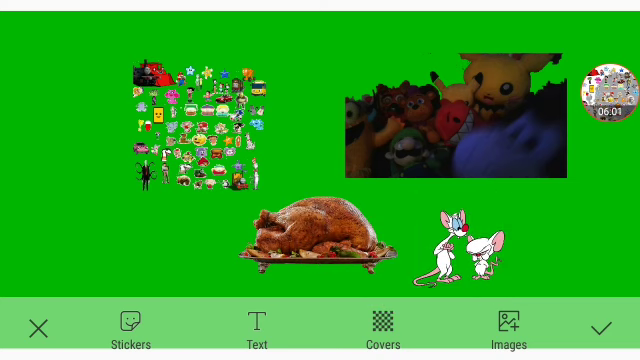
left_click(460, 248)
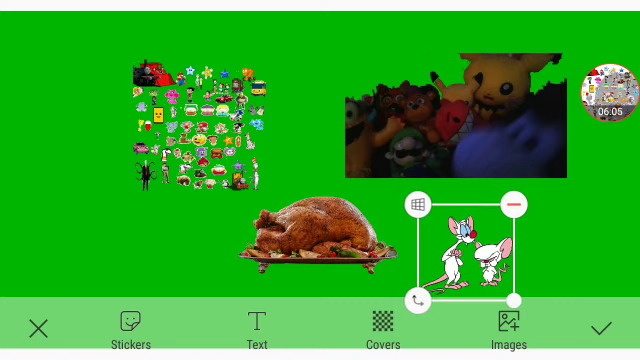
left_click_drag(460, 248, 437, 235)
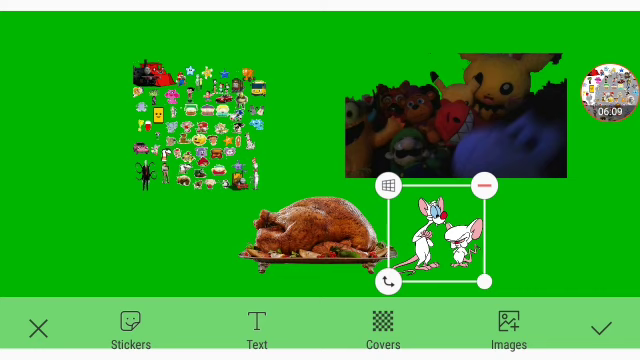
left_click(218, 117)
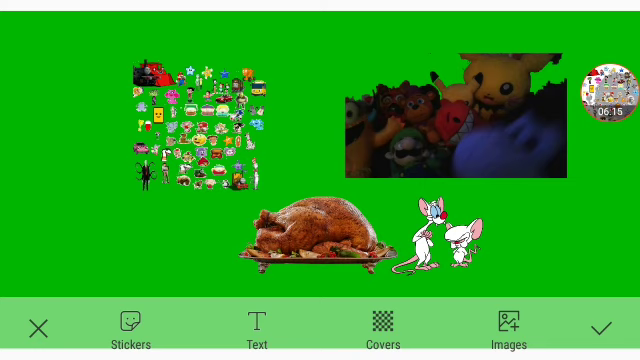
left_click(440, 235)
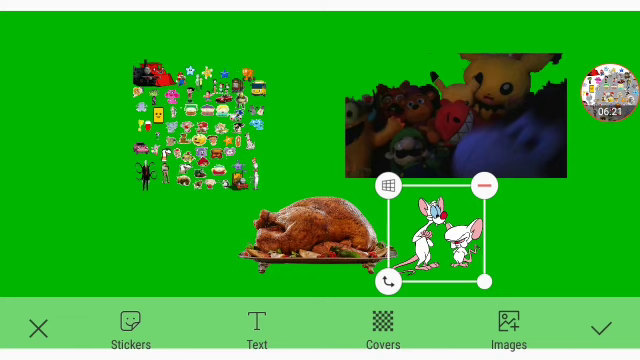
left_click(218, 117)
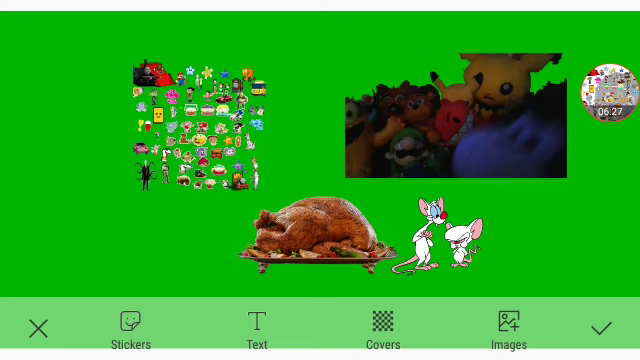
- Lower Pinky and the Brain slightly and deselect it
left_click(610, 93)
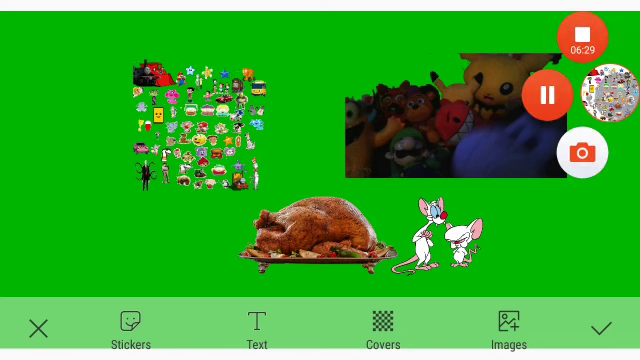
left_click(610, 93)
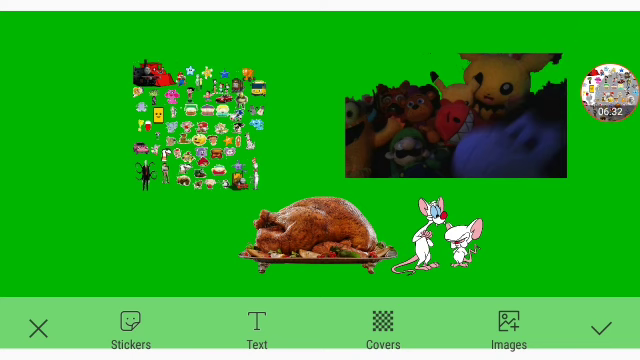
left_click(610, 93)
left_click(610, 93)
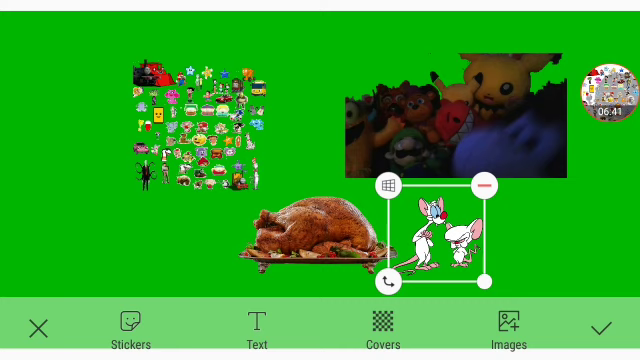
left_click_drag(436, 235, 437, 243)
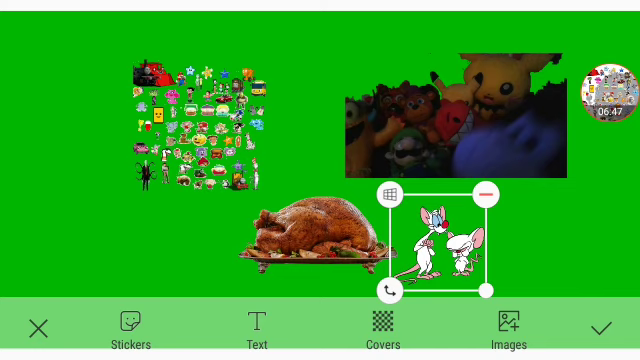
left_click(560, 240)
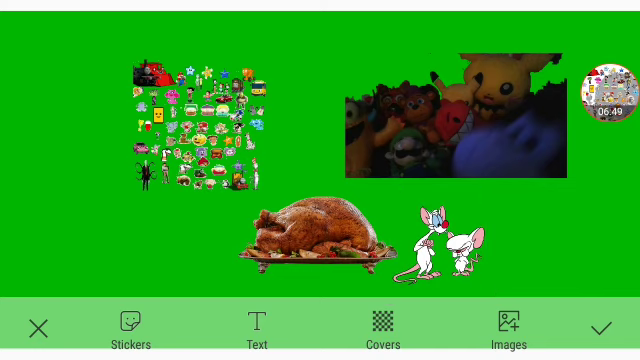